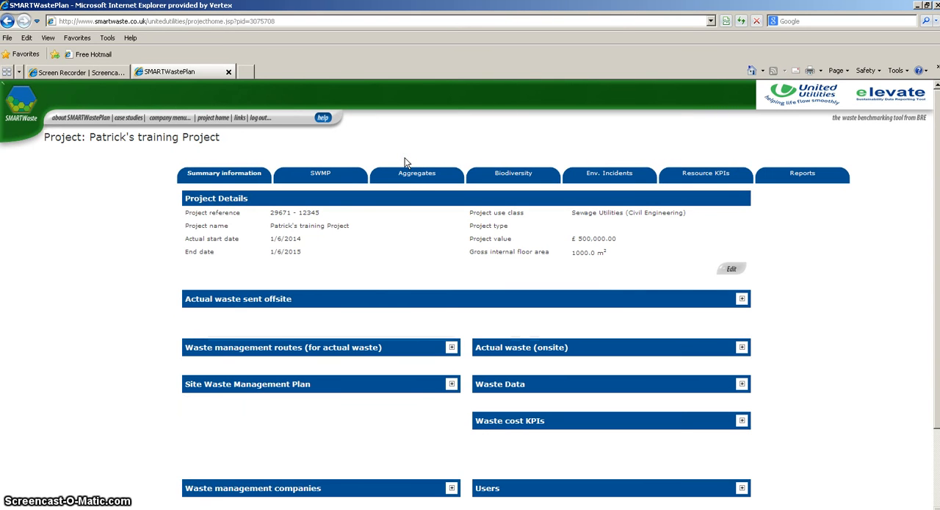
Start a new aggregates entry for the training project and set its aggregates type to Imported recycled (WRAP QP).
click(406, 174)
click(408, 177)
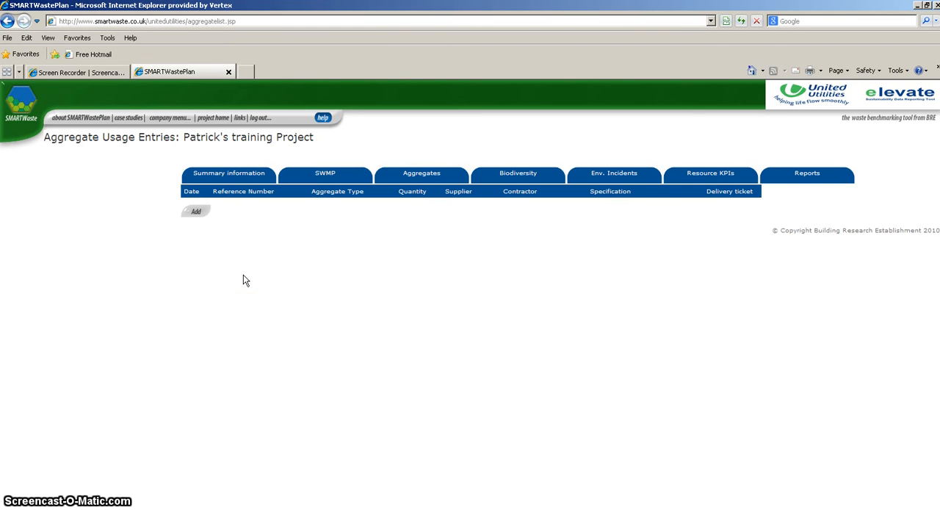
click(196, 214)
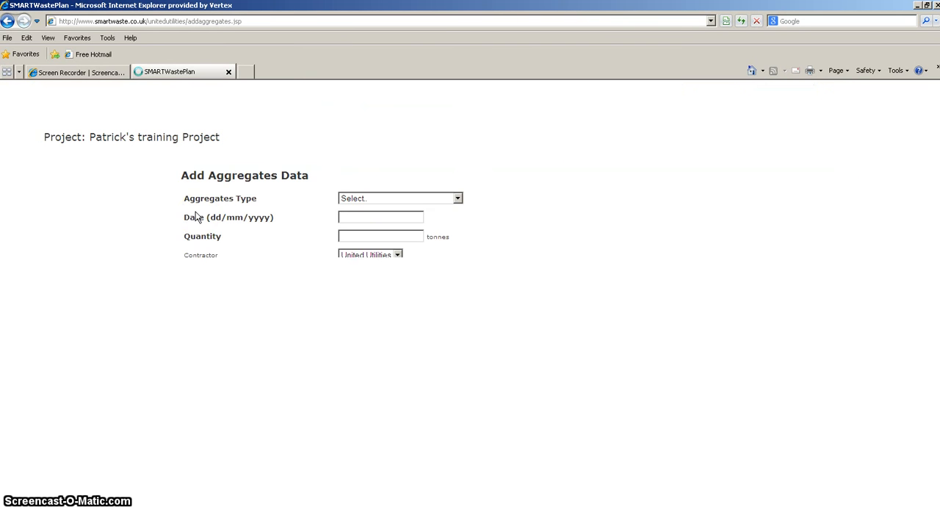
click(487, 188)
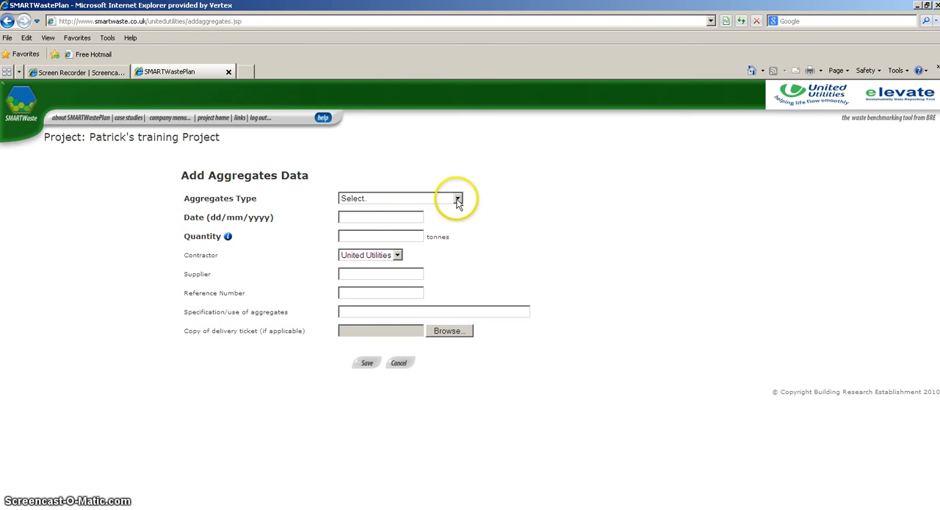
click(457, 199)
click(457, 198)
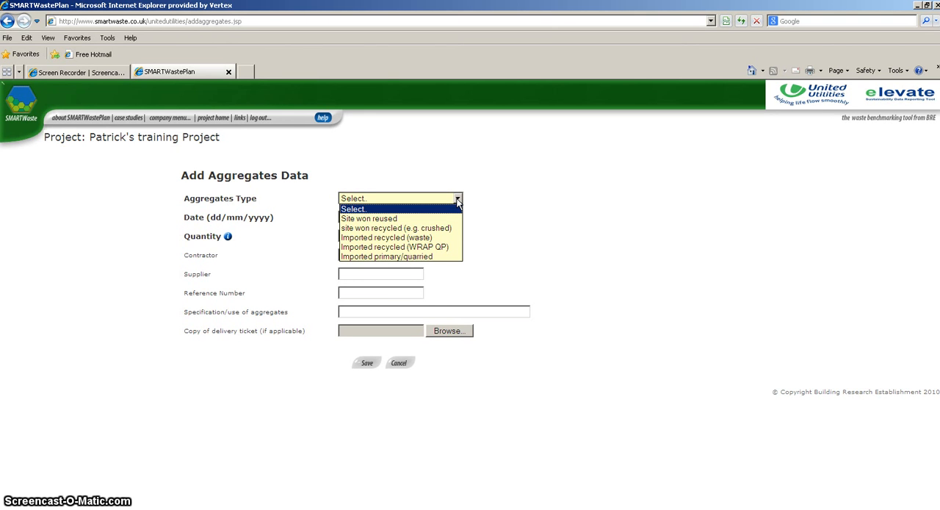
click(433, 248)
Set the entry's date to 06/02/2015 and quantity to 100 tonnes, keeping United Utilities as the contractor.
click(381, 216)
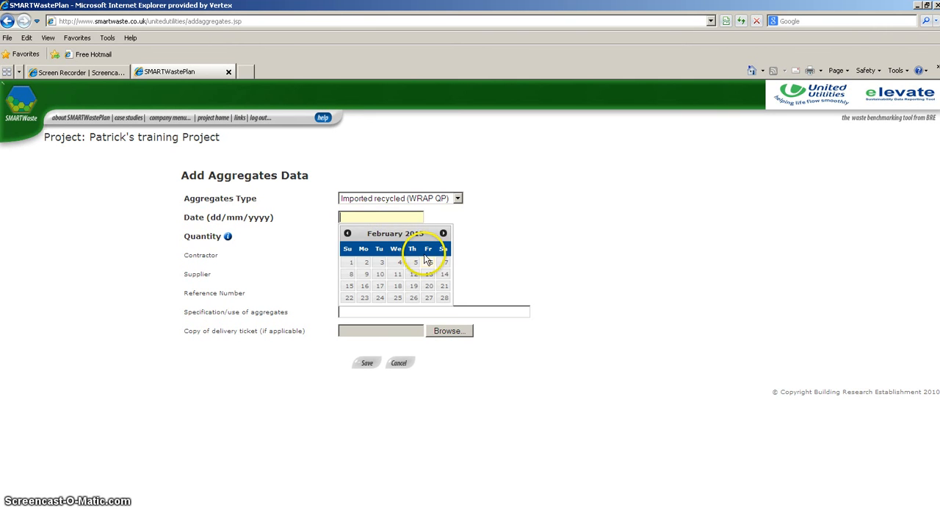
click(432, 262)
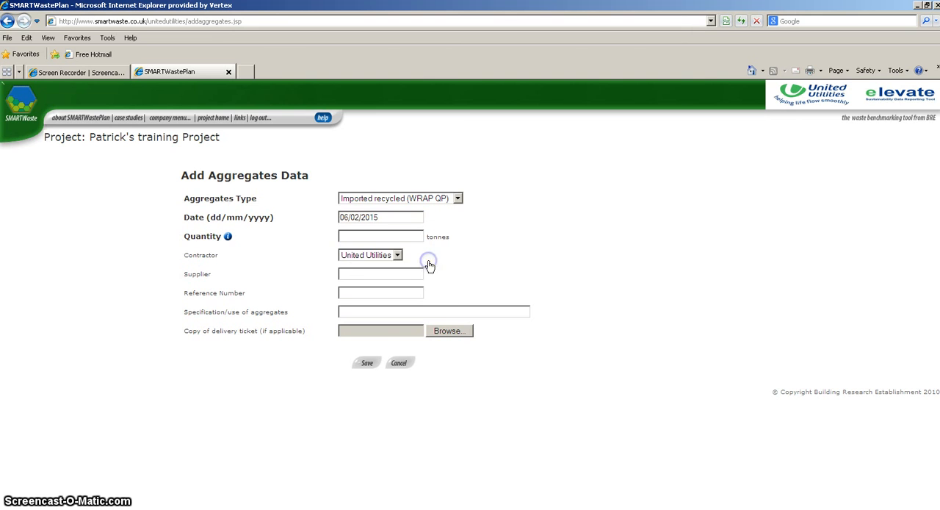
click(390, 236)
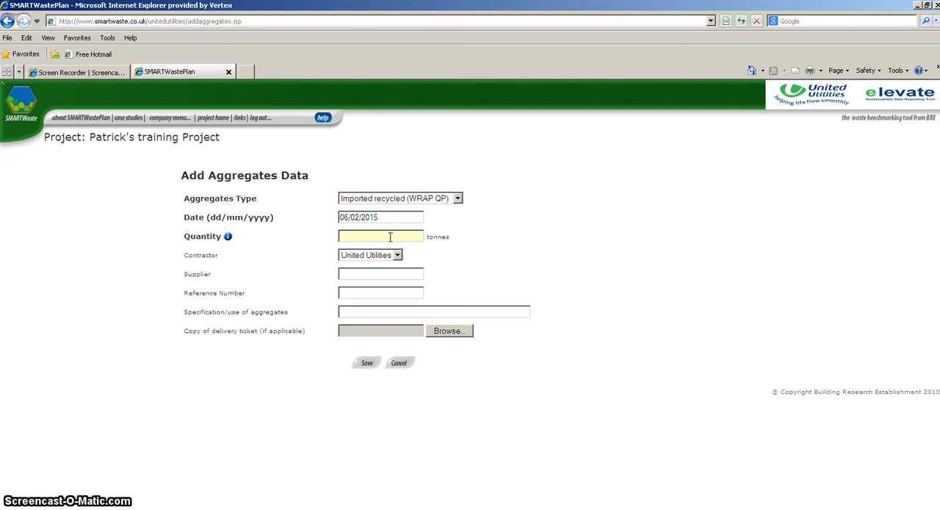
text(100)
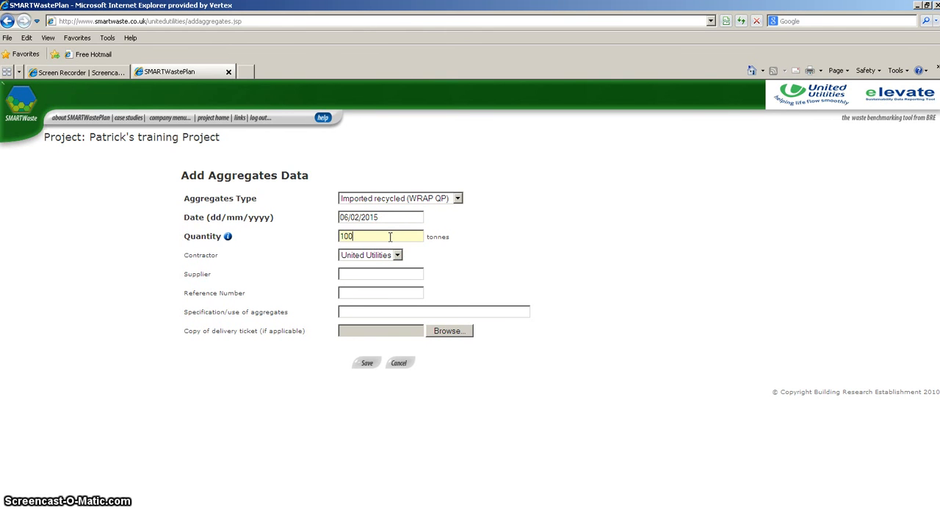
click(397, 254)
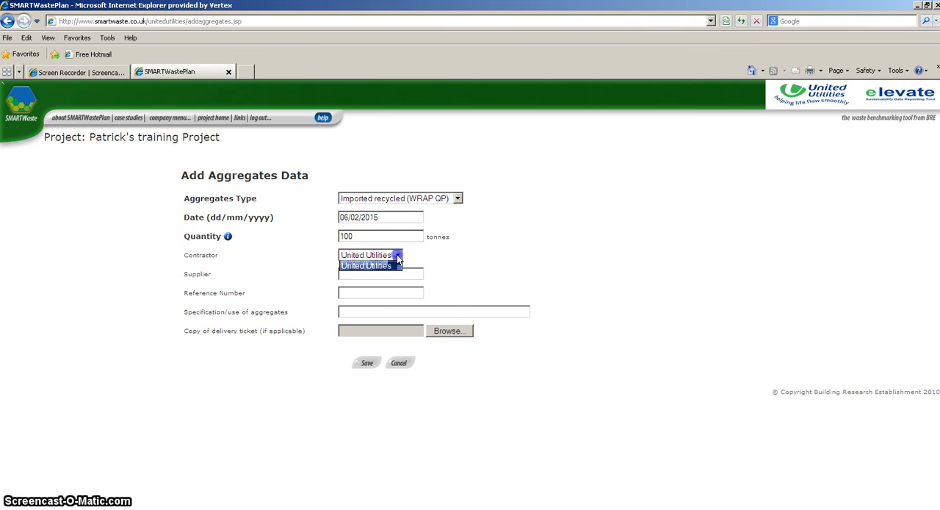
click(397, 254)
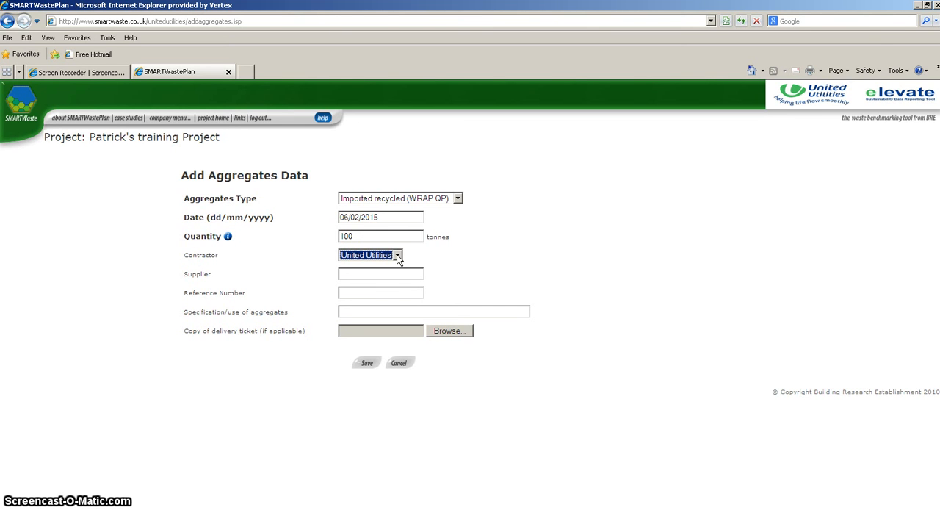
Enter reference number 12345, leave the supplier and specification blank, and save the aggregates entry.
click(386, 273)
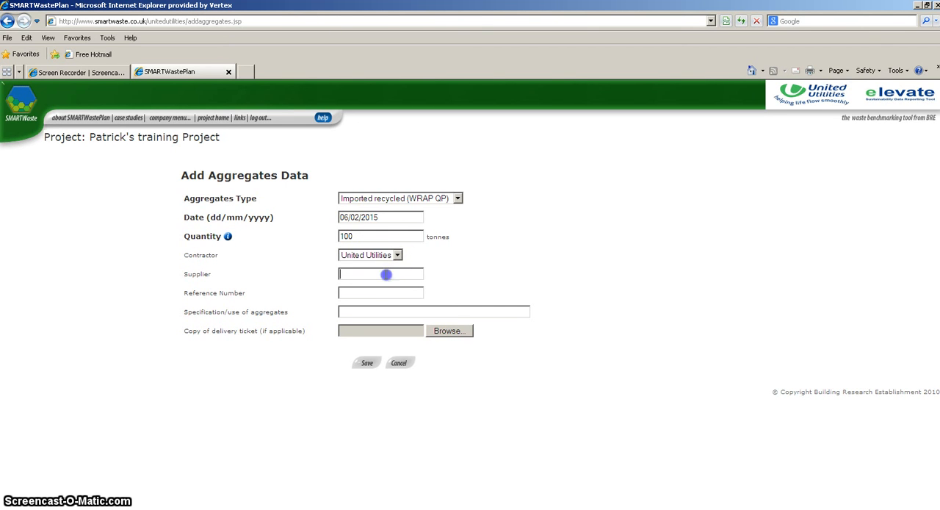
click(376, 294)
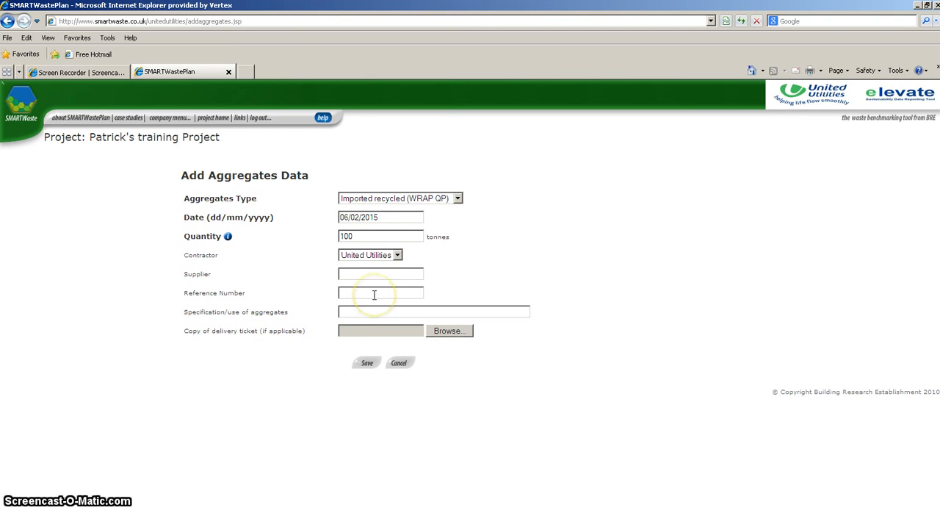
text(12345)
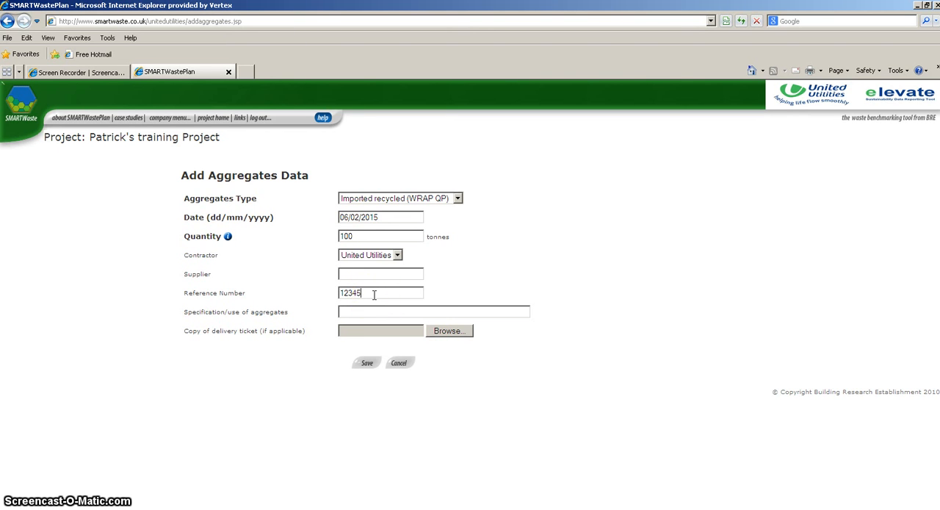
click(368, 311)
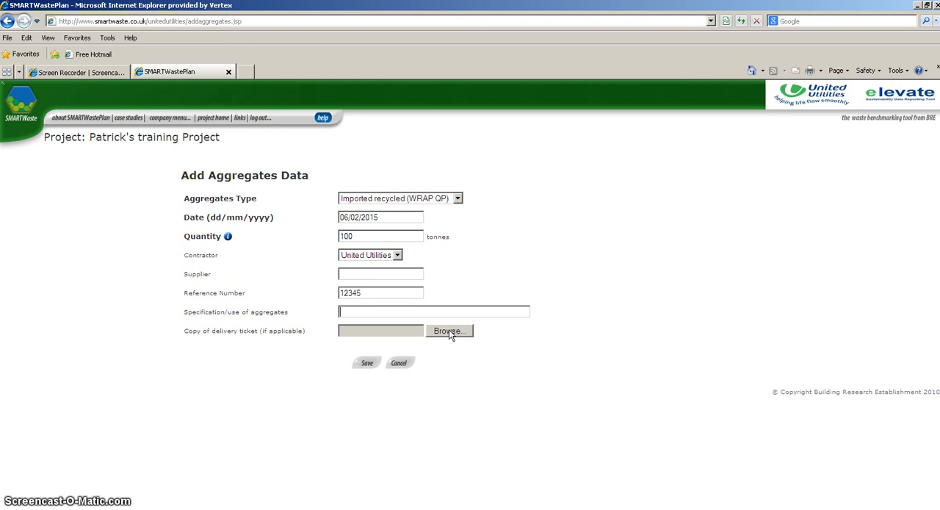
click(366, 366)
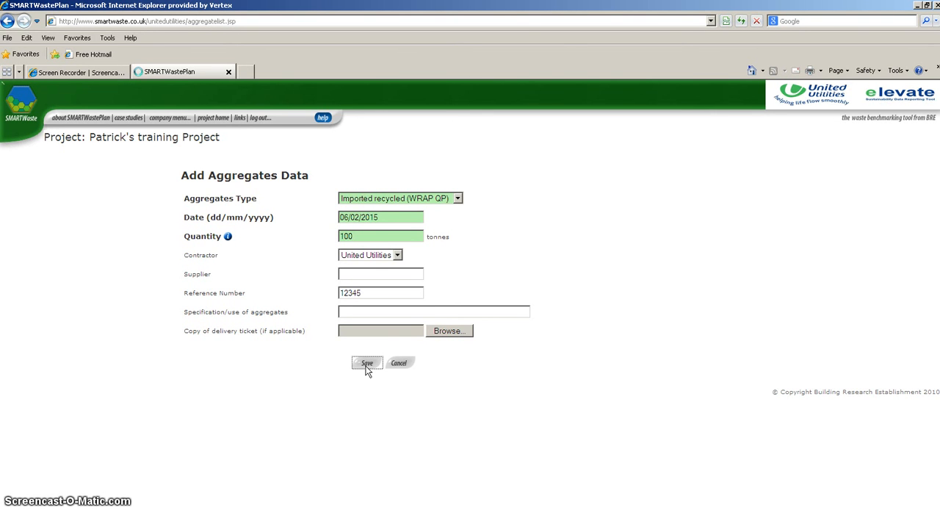
click(352, 360)
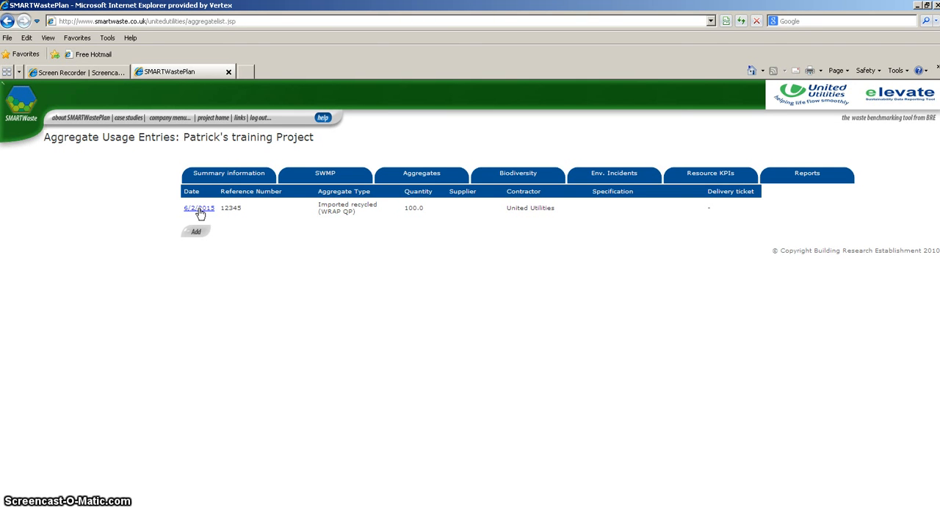
Go to the company homepage and open the company-wide aggregates summary.
click(191, 177)
click(168, 121)
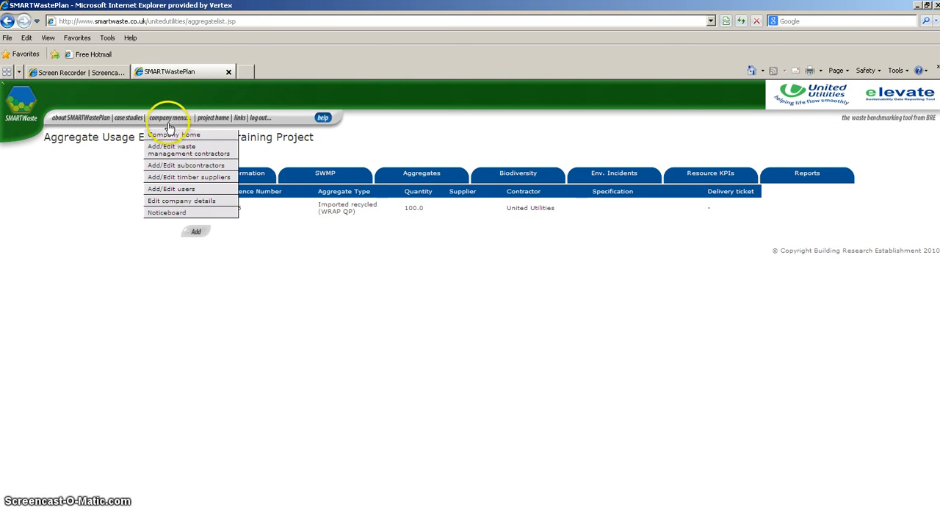
click(170, 136)
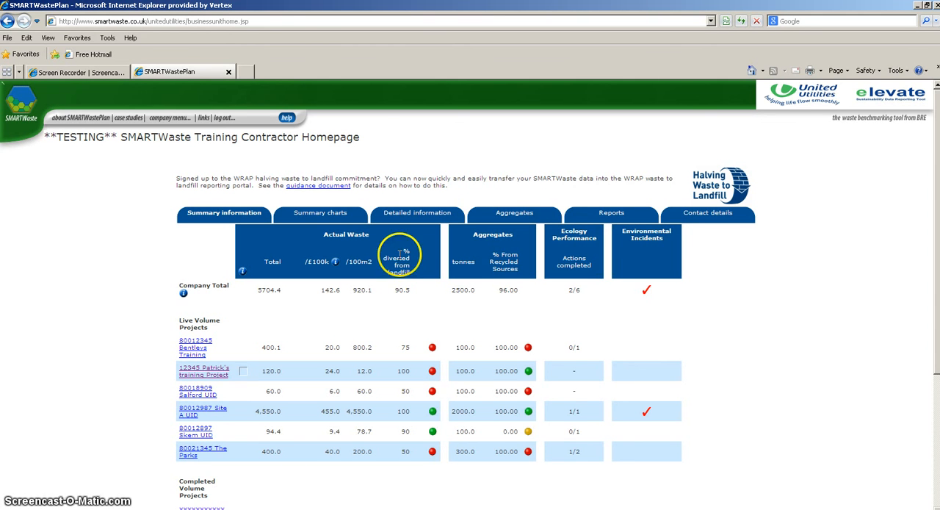
click(506, 218)
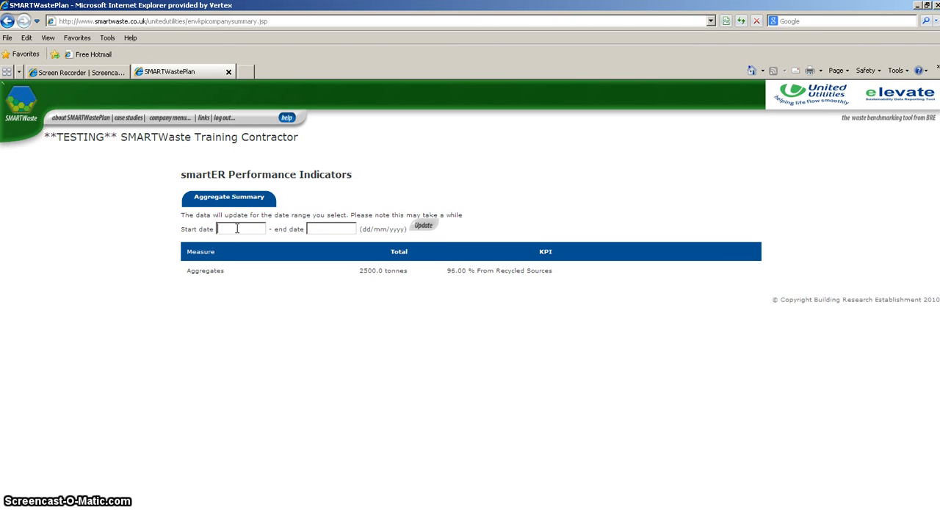
Update the company aggregates summary for the date range 01/02/2015 to 05/02/2015.
text(01/0)
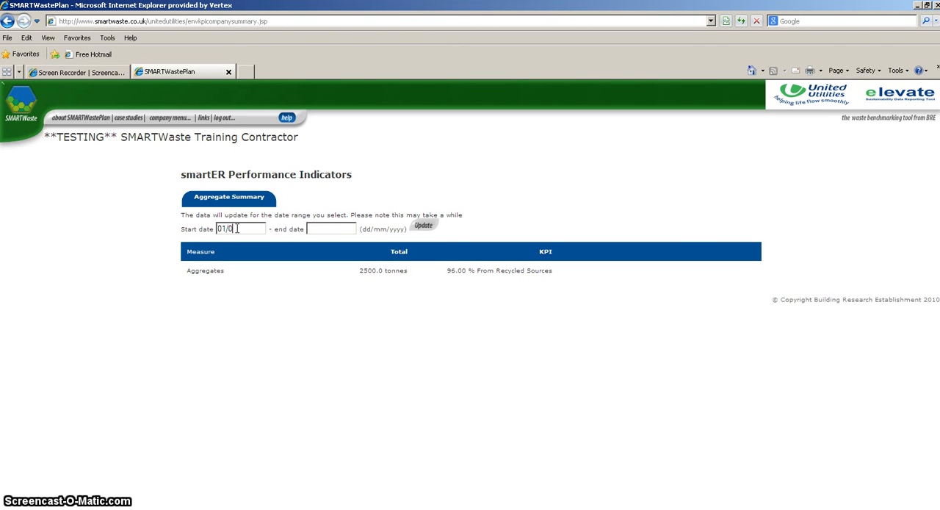
text(2/2015)
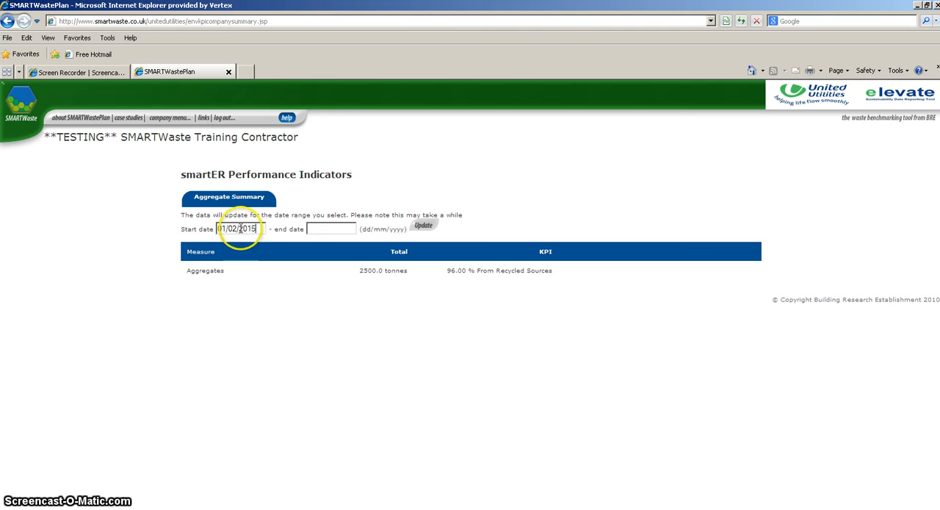
click(332, 229)
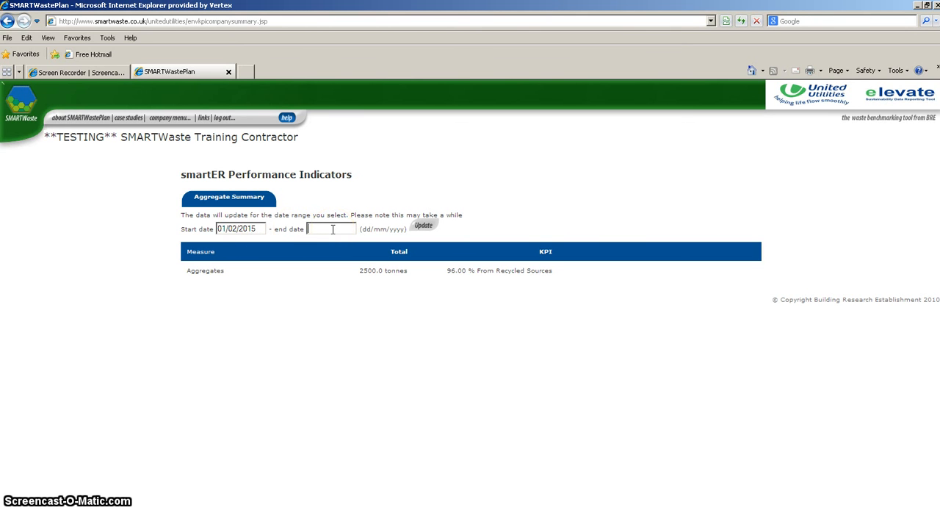
text(05)
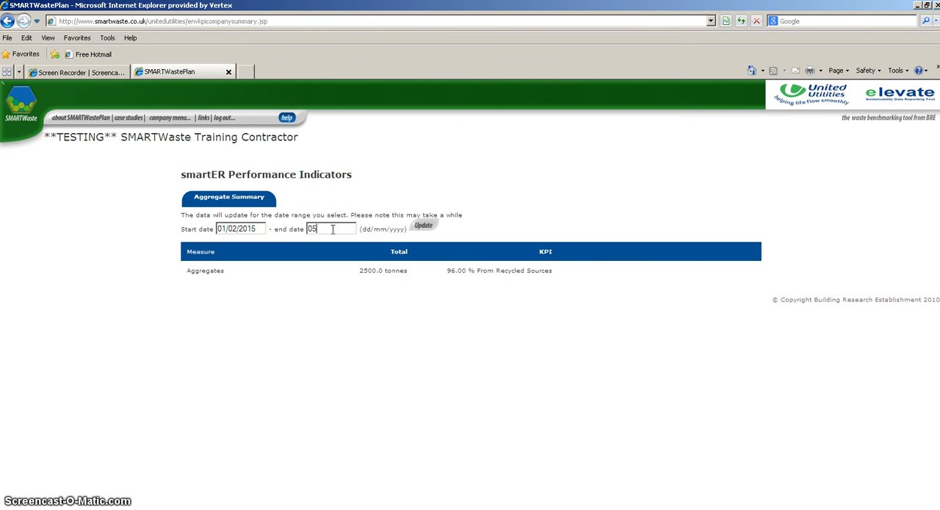
text(/02)
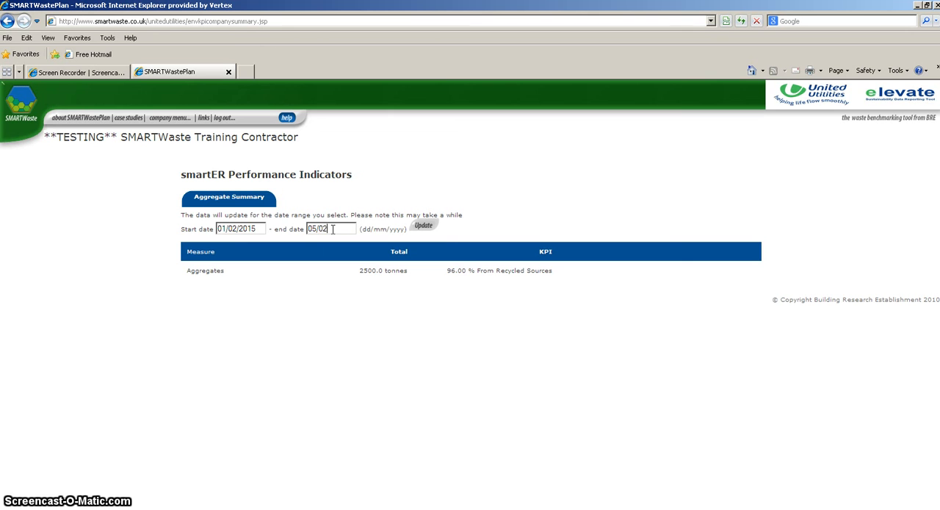
text(/2015)
click(422, 225)
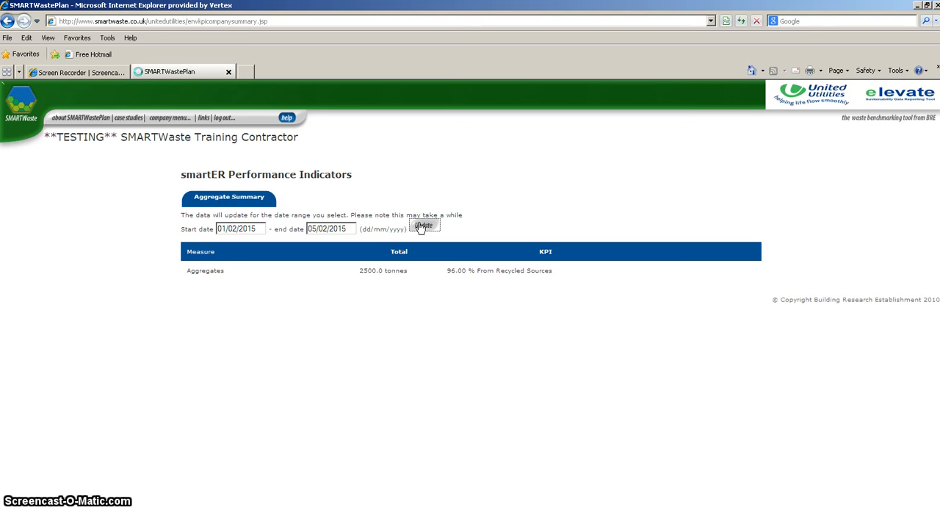
click(424, 225)
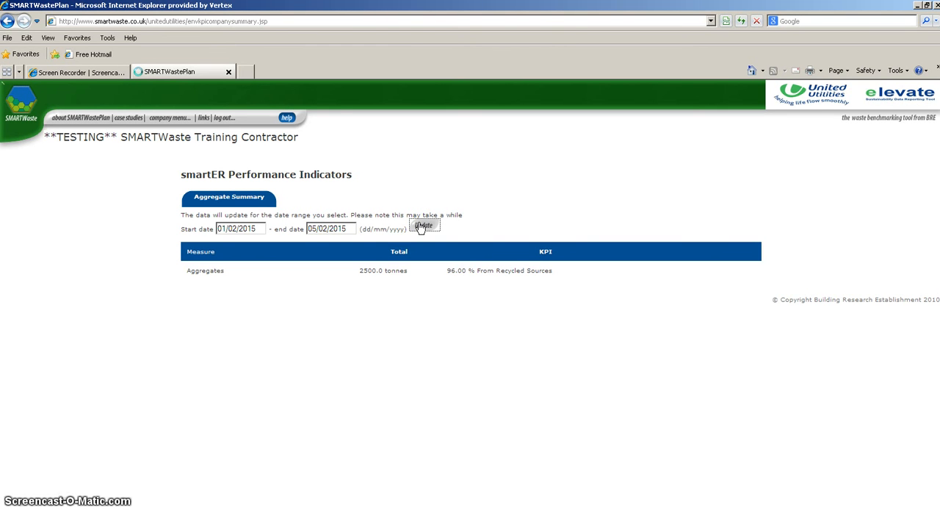